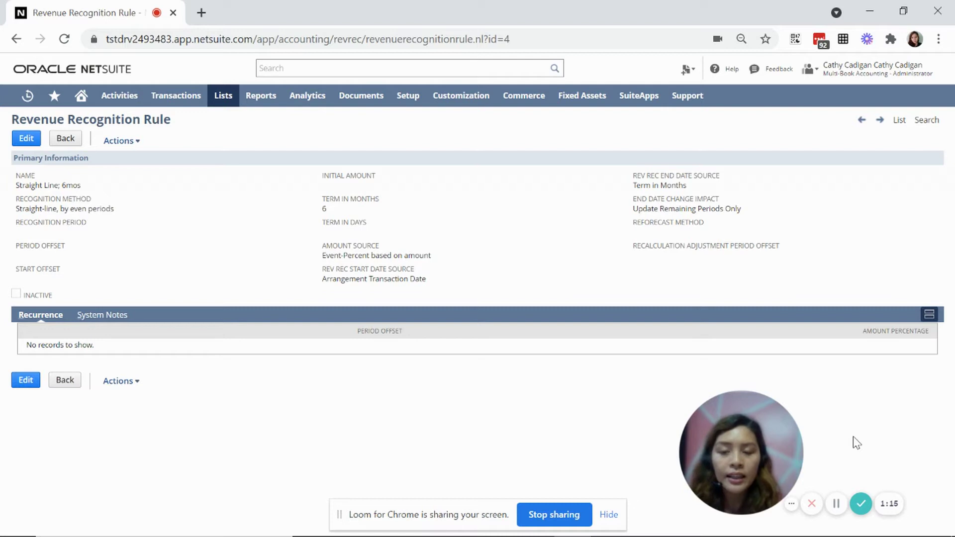
# - Check the term in months on the Straight Line; 6mos revenue recognition rule
pyautogui.doubleClick(324, 209)
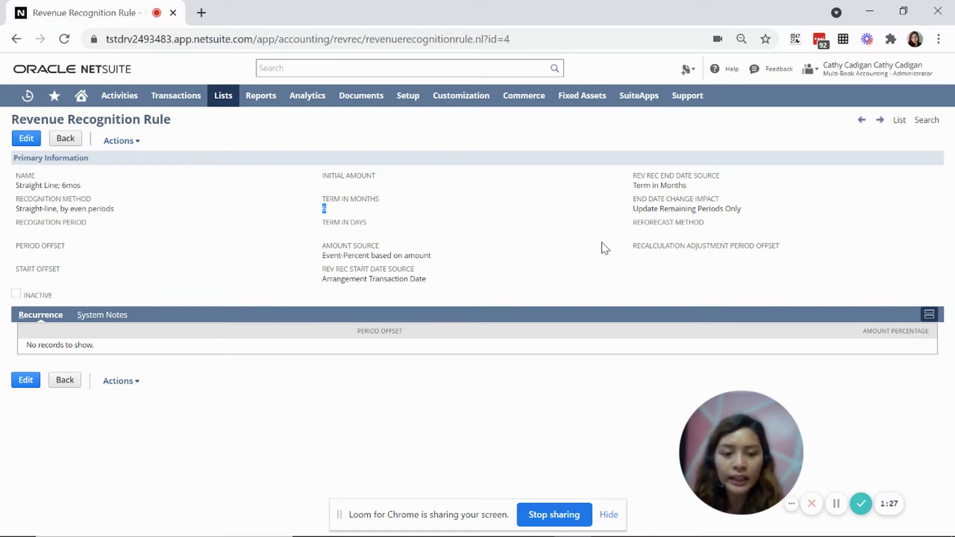
pyautogui.click(836, 506)
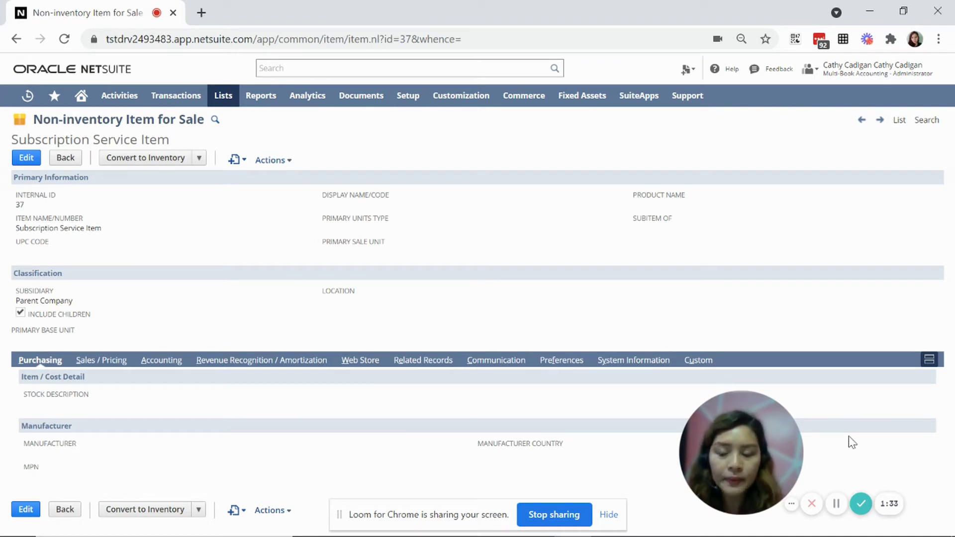
# - Examine the Subscription Service Item's advanced revenue recognition settings, comparing its revenue recognition rule with its rev rec forecast rule
pyautogui.click(287, 361)
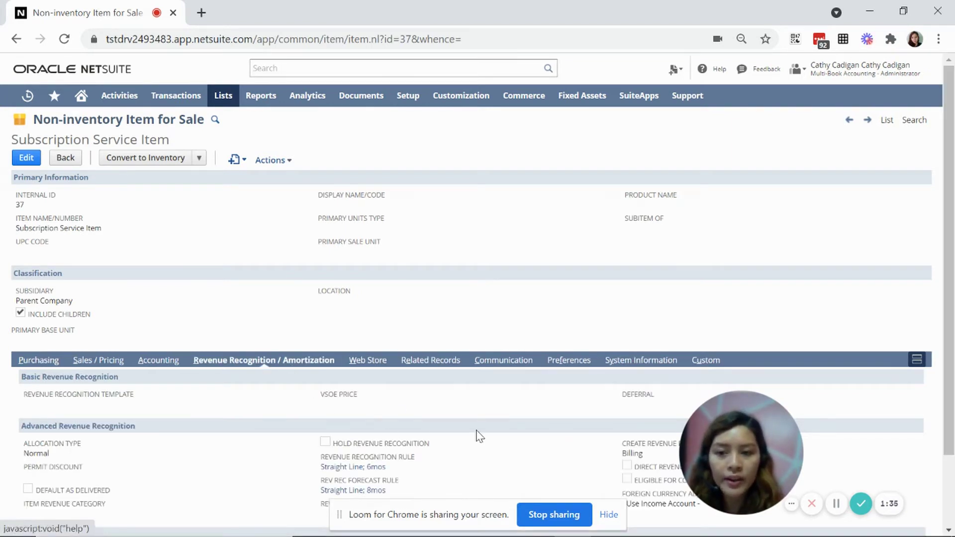
pyautogui.scroll(-2, 481, 436)
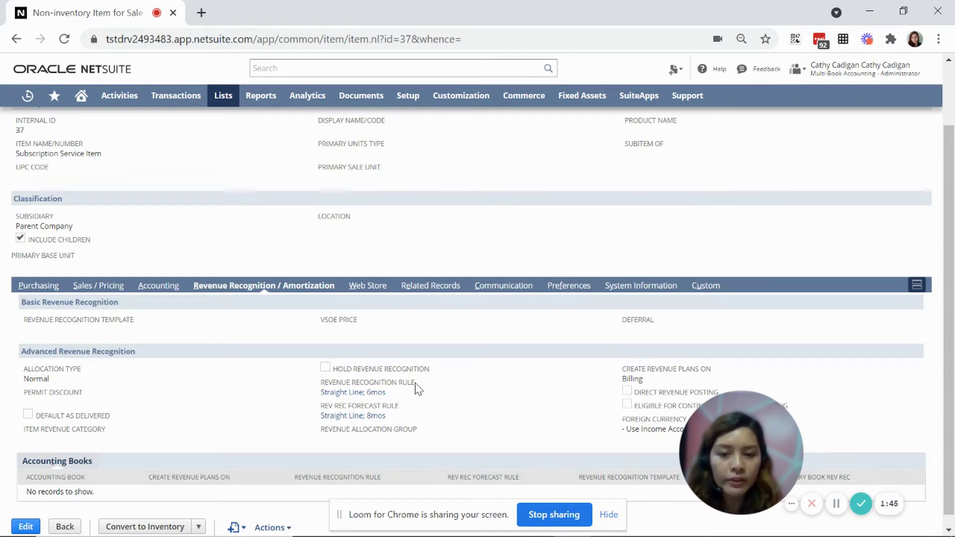
pyautogui.moveTo(417, 383); pyautogui.dragTo(322, 386)
pyautogui.moveTo(390, 403); pyautogui.dragTo(367, 393)
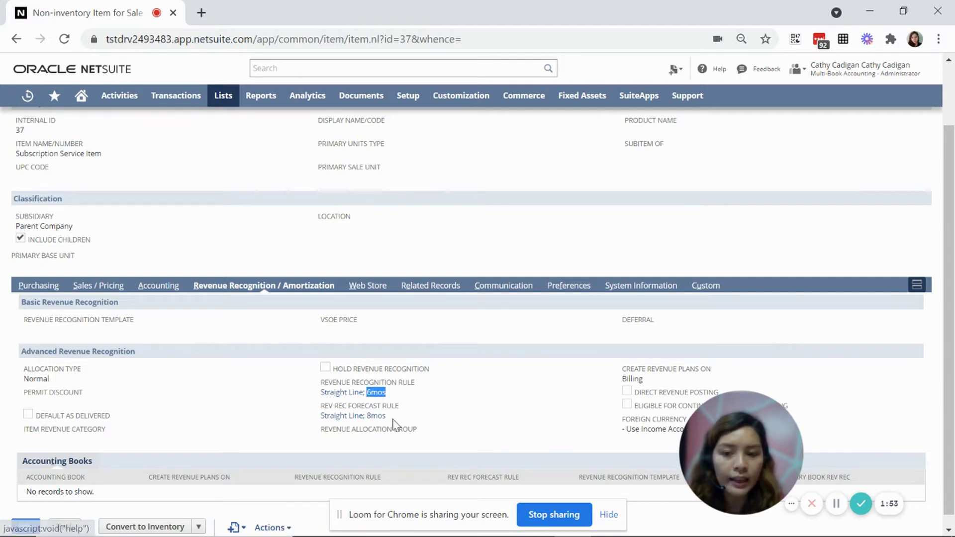
pyautogui.moveTo(392, 416); pyautogui.dragTo(367, 416)
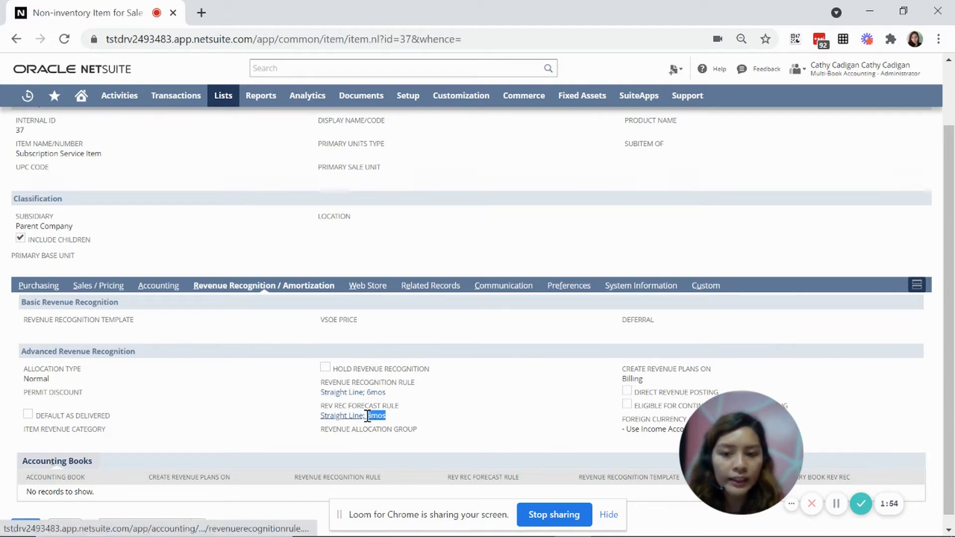
pyautogui.click(405, 414)
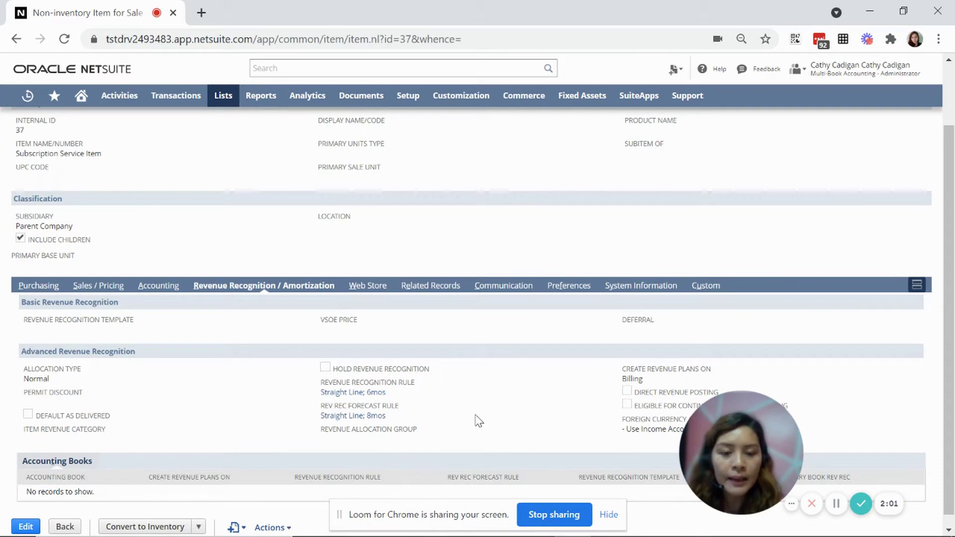
# - Check the Direct Revenue Posting option in the Subscription Service Item's advanced revenue recognition settings
pyautogui.scroll(-1, 475, 417)
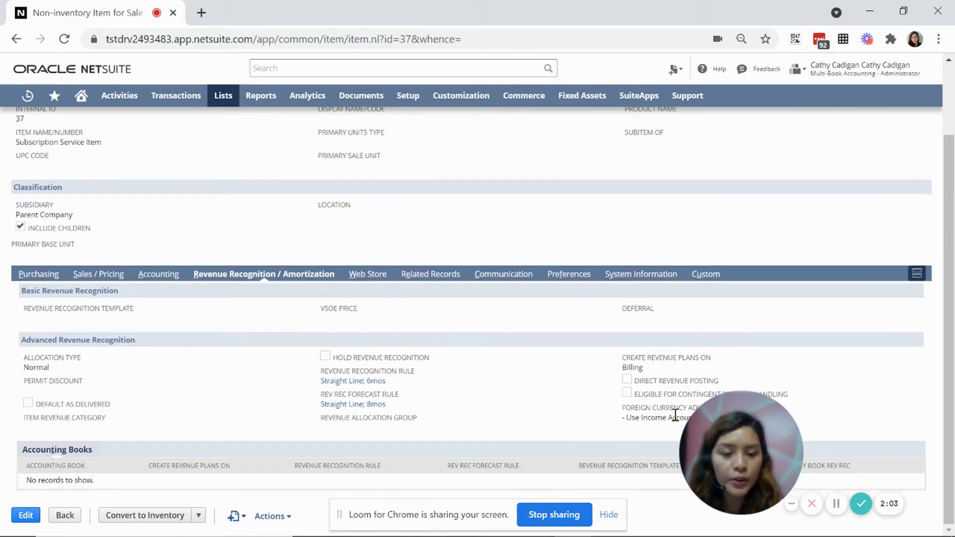
pyautogui.tripleClick(688, 381)
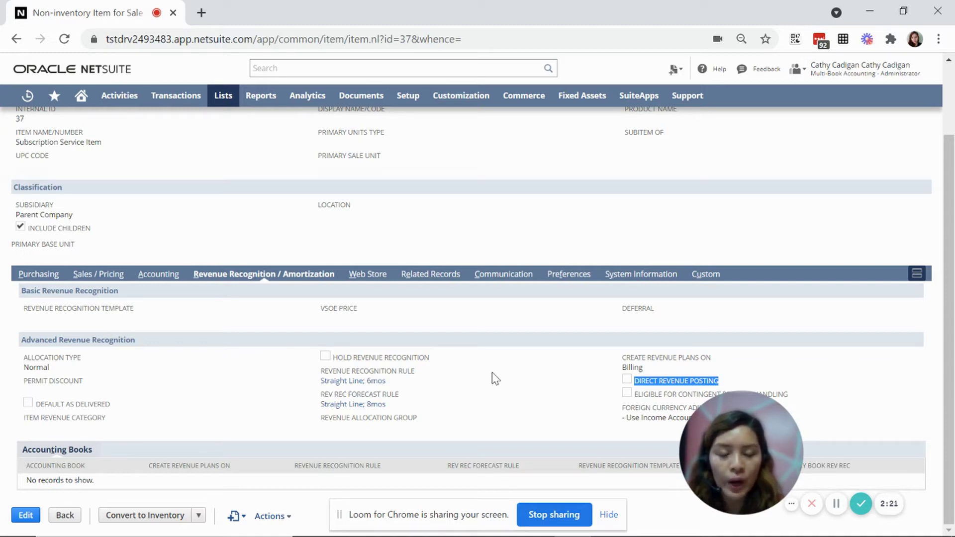
pyautogui.click(836, 504)
pyautogui.click(837, 504)
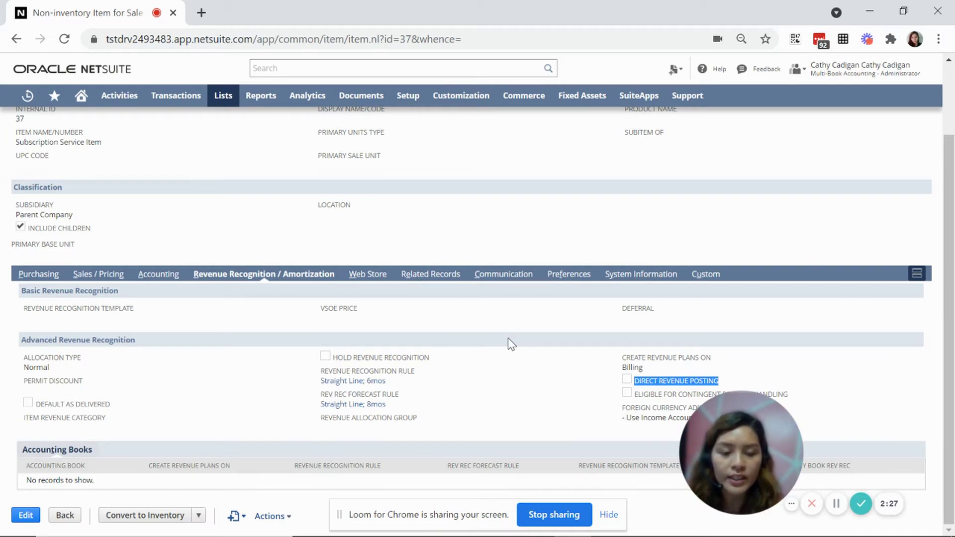
pyautogui.click(836, 504)
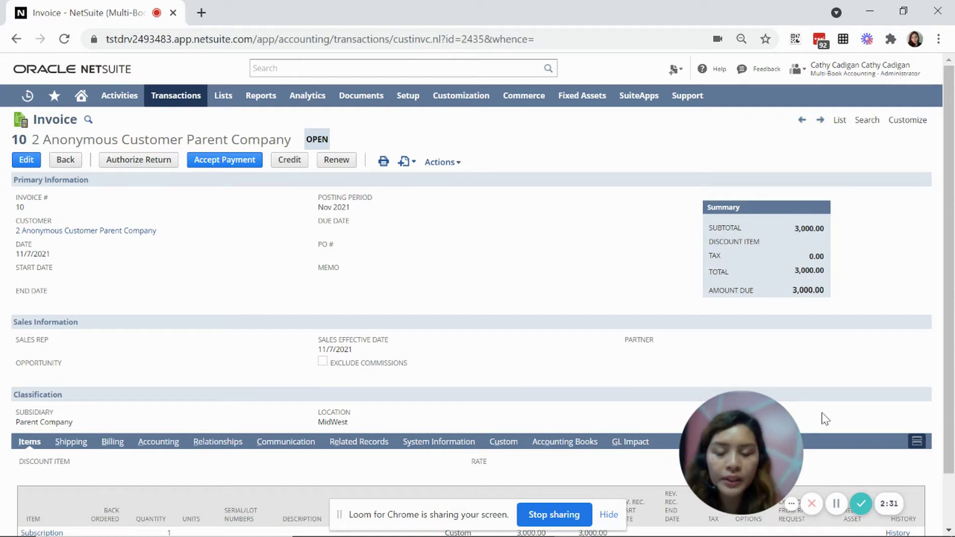
# - Review the invoice's Subscription Service Item line and examine the Deferred Revenue account in its GL impact
pyautogui.scroll(-1, 646, 417)
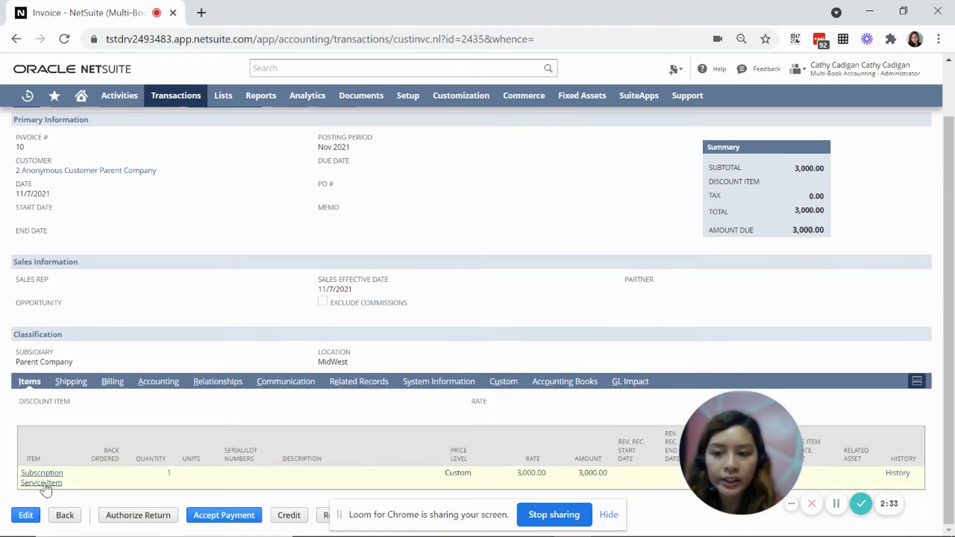
pyautogui.moveTo(72, 489); pyautogui.dragTo(30, 476)
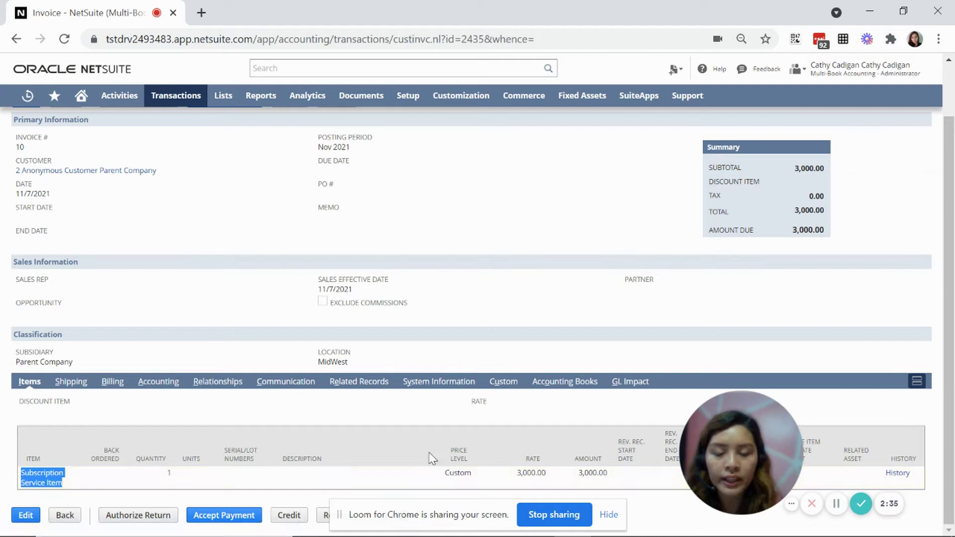
pyautogui.click(573, 352)
pyautogui.click(630, 382)
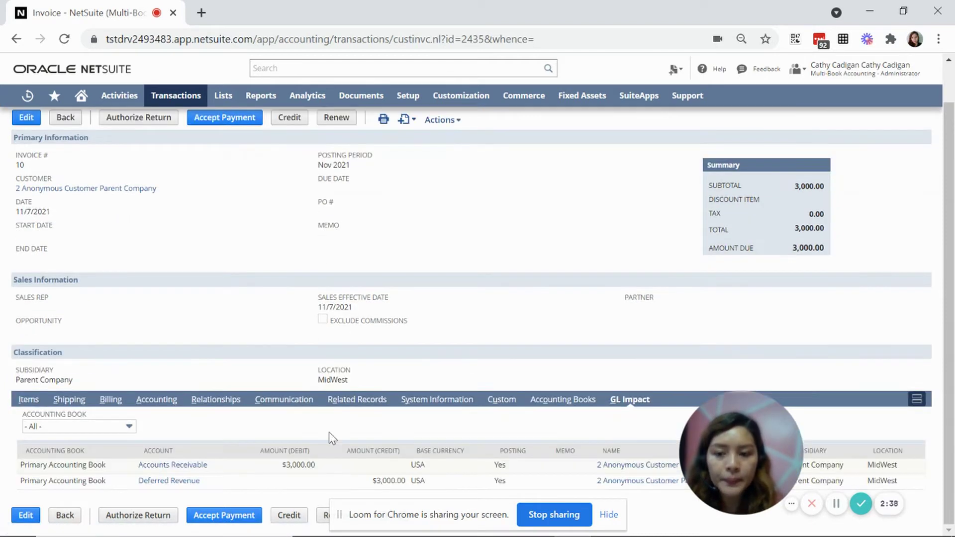
pyautogui.moveTo(200, 481); pyautogui.dragTo(142, 485)
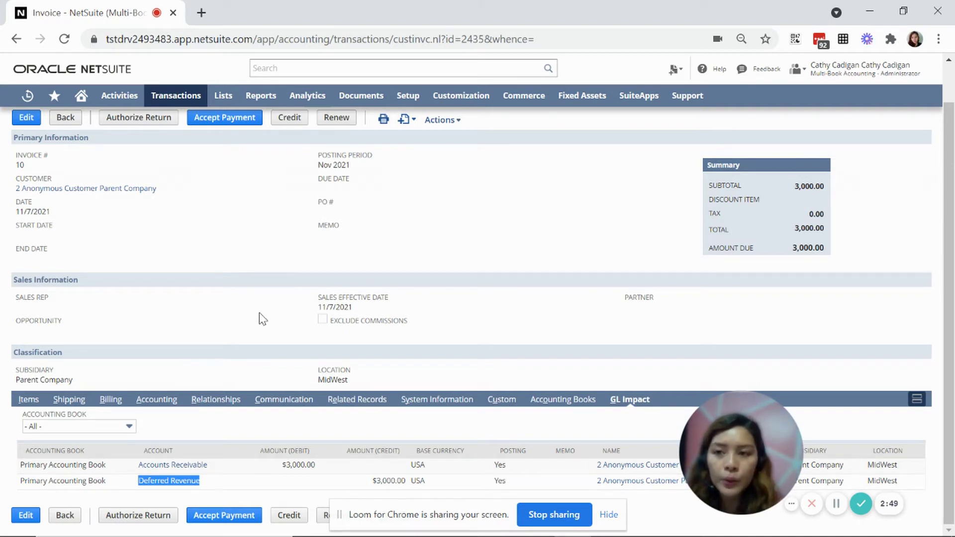
pyautogui.scroll(1, 260, 315)
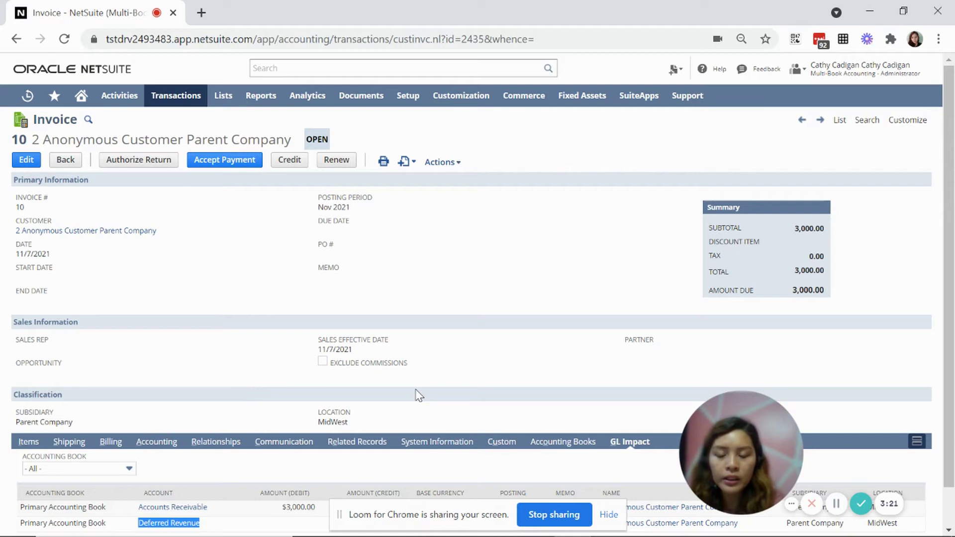
# - Open the revenue arrangement dated 11/7/2021 from the invoice's related records
pyautogui.scroll(-1, 416, 395)
pyautogui.scroll(-1, 417, 396)
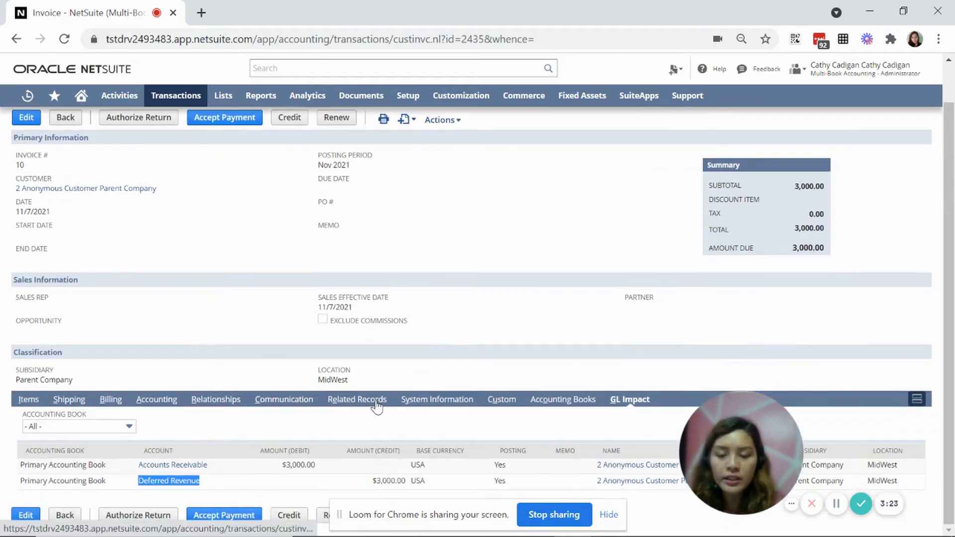
pyautogui.click(377, 407)
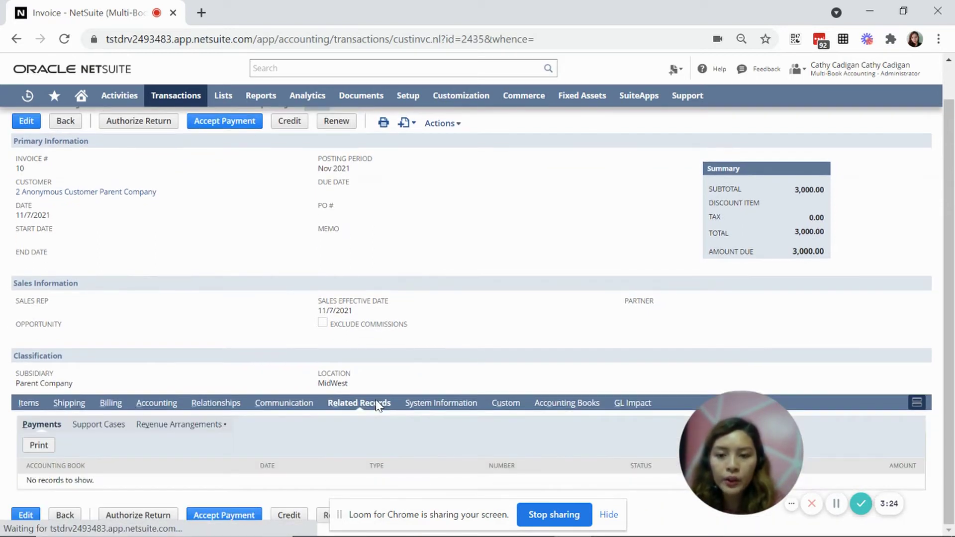
pyautogui.click(200, 424)
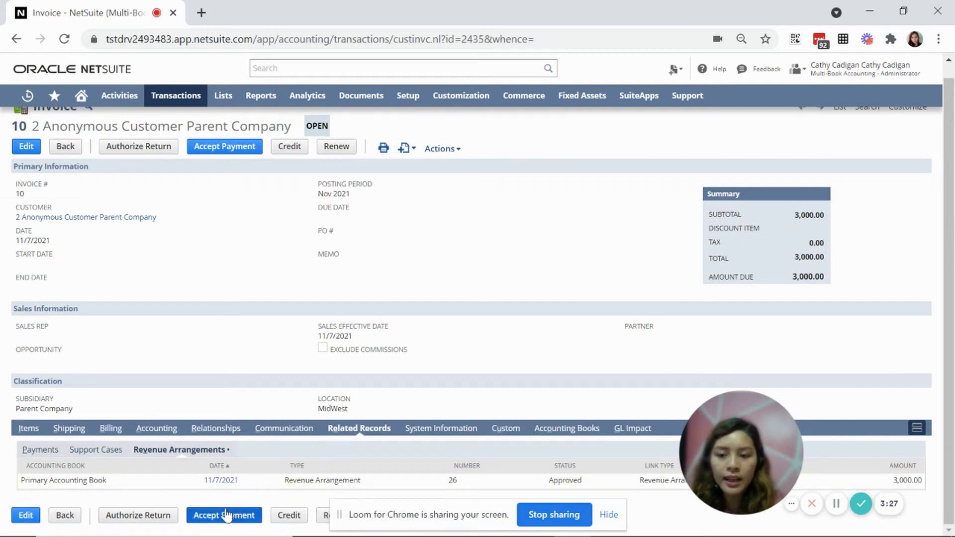
pyautogui.click(219, 484)
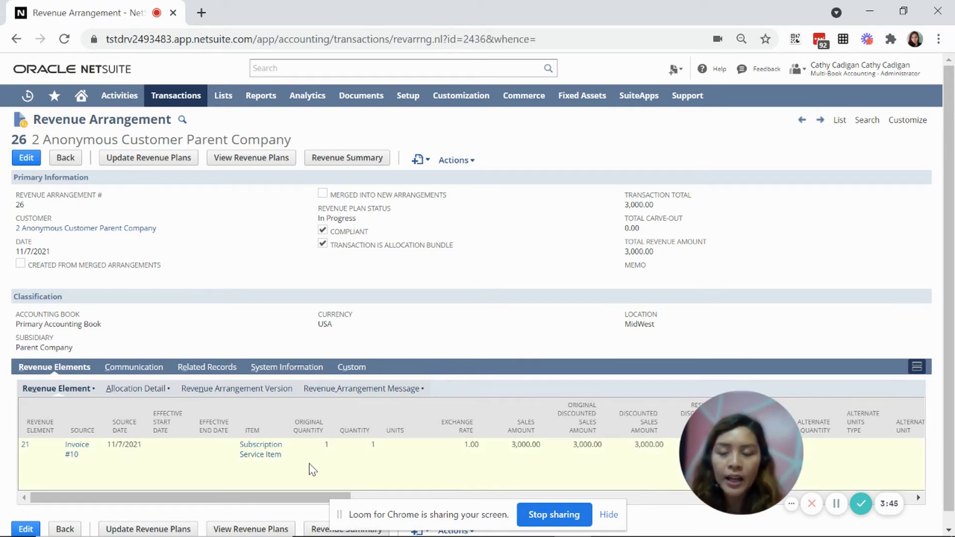
# - Open the revenue recognition plans for the arrangement's Subscription Service Item revenue element
pyautogui.scroll(-1, 313, 470)
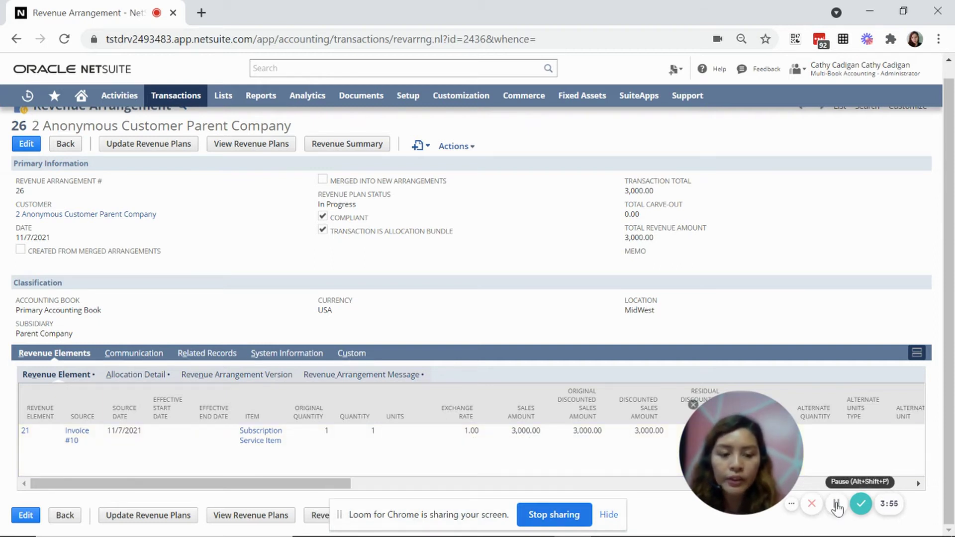
pyautogui.moveTo(286, 483); pyautogui.dragTo(796, 491)
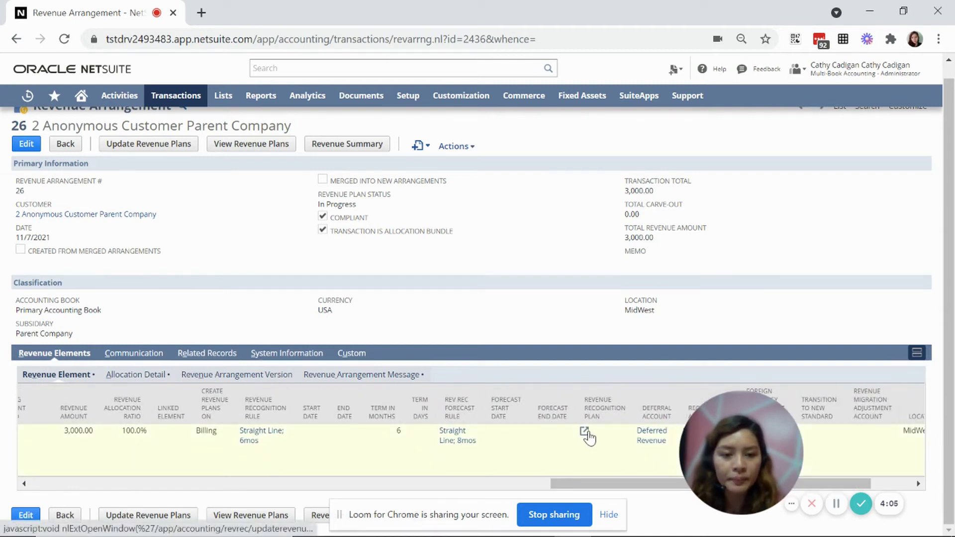
pyautogui.click(583, 430)
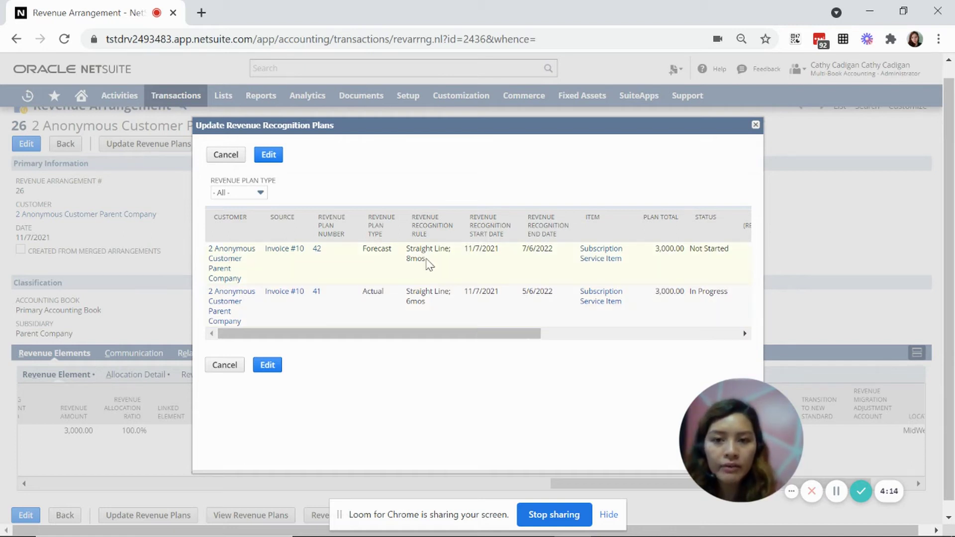
# - Compare the Forecast and Actual revenue plans, including the recognition rule used for the forecast
pyautogui.moveTo(427, 261); pyautogui.dragTo(408, 254)
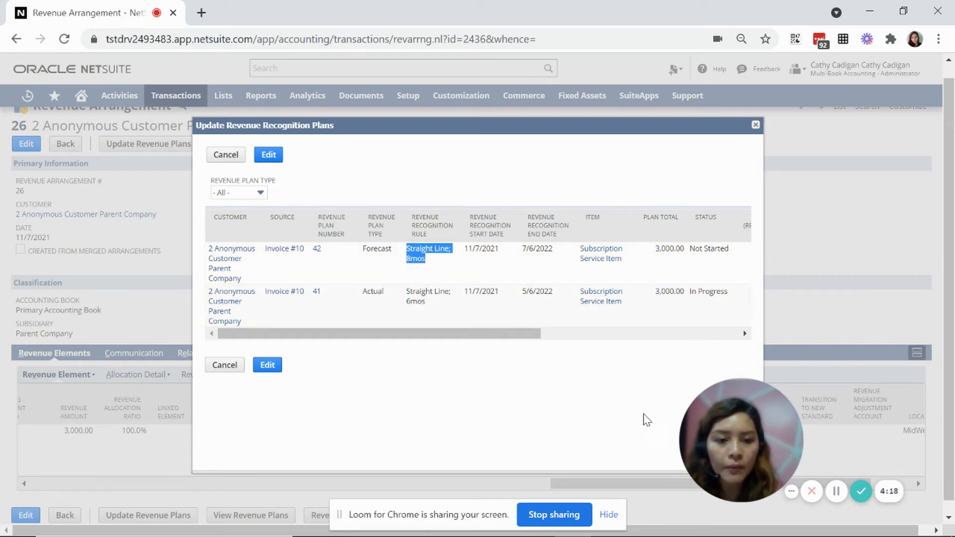
pyautogui.click(836, 491)
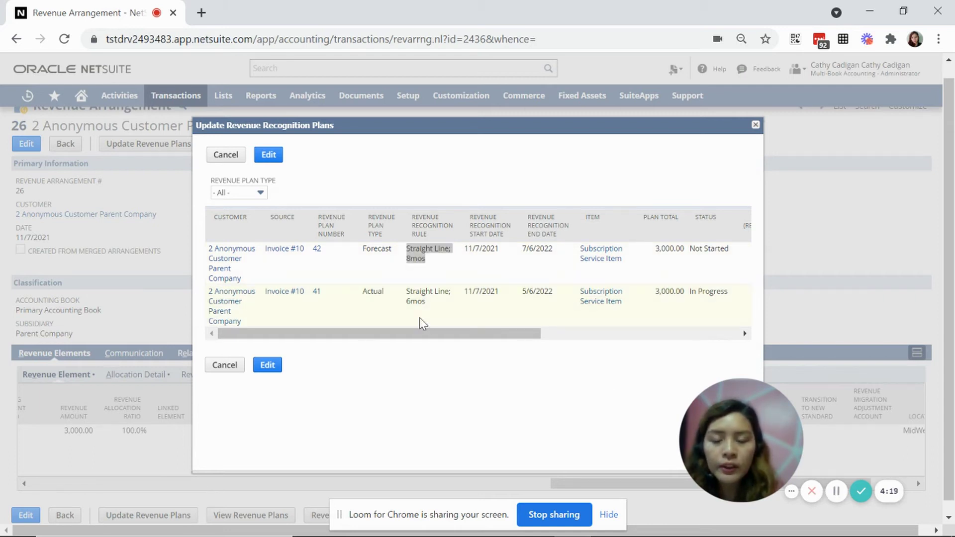
pyautogui.click(387, 270)
pyautogui.doubleClick(386, 249)
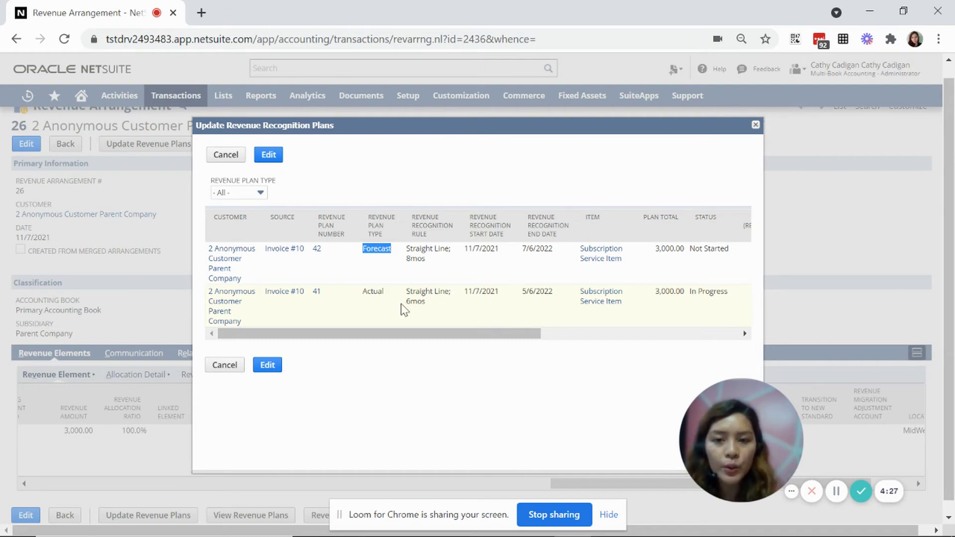
pyautogui.doubleClick(376, 292)
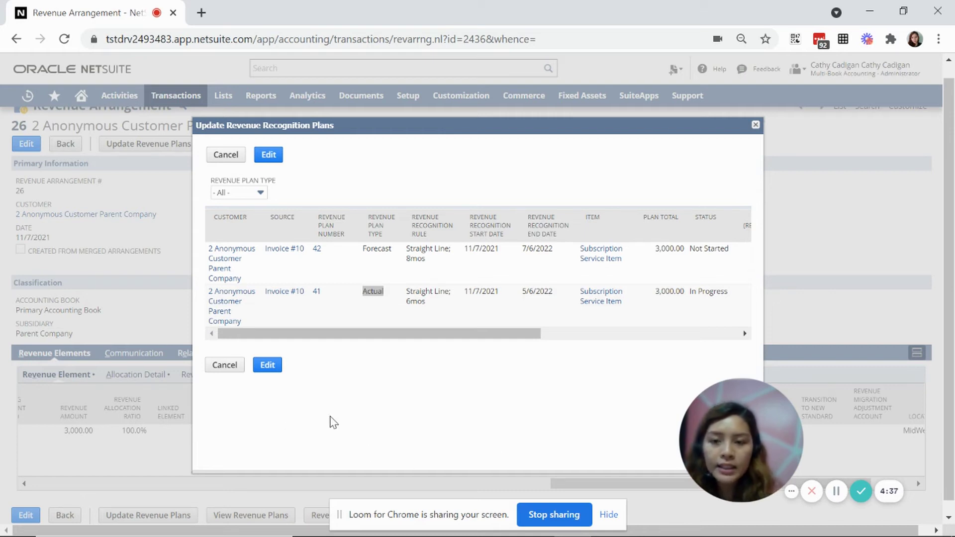
# - Open the Actual revenue plan and examine its planned revenue by period, including amounts, journals and accounts
pyautogui.click(317, 294)
pyautogui.scroll(-10, 391, 377)
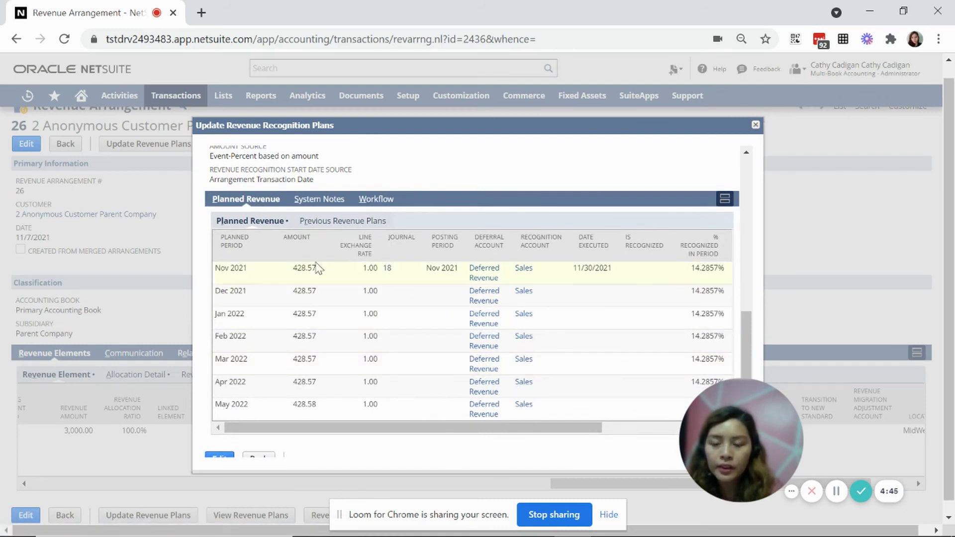
pyautogui.scroll(2, 331, 371)
pyautogui.scroll(-2, 331, 371)
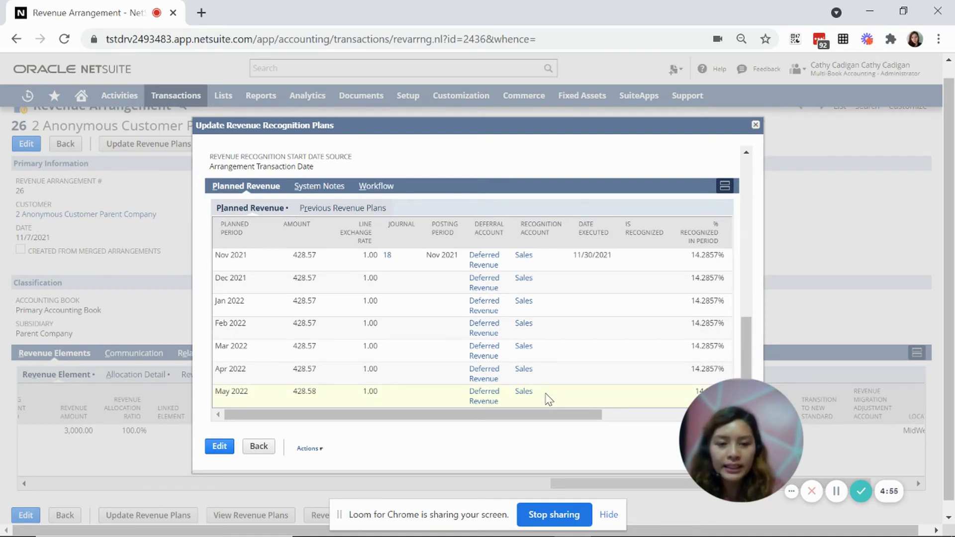
pyautogui.scroll(-1, 546, 396)
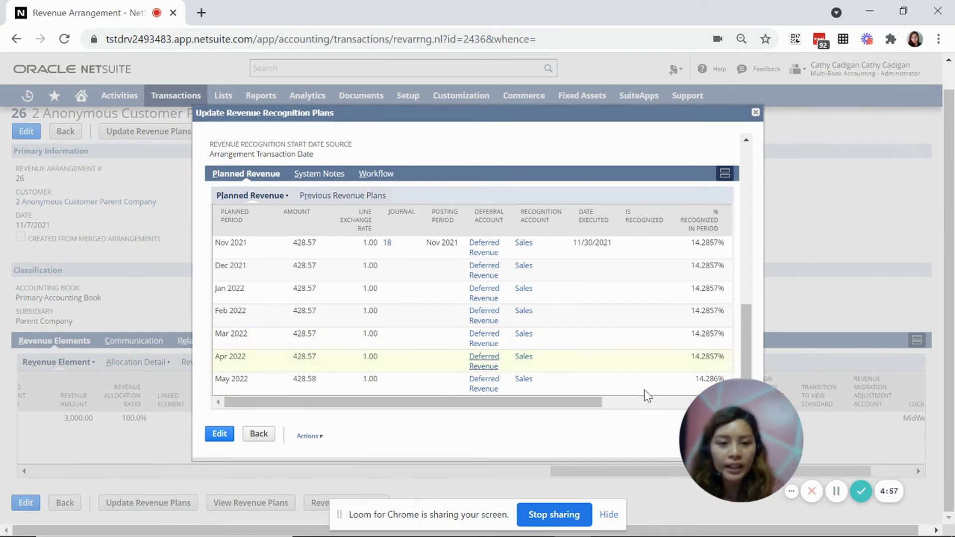
pyautogui.click(836, 494)
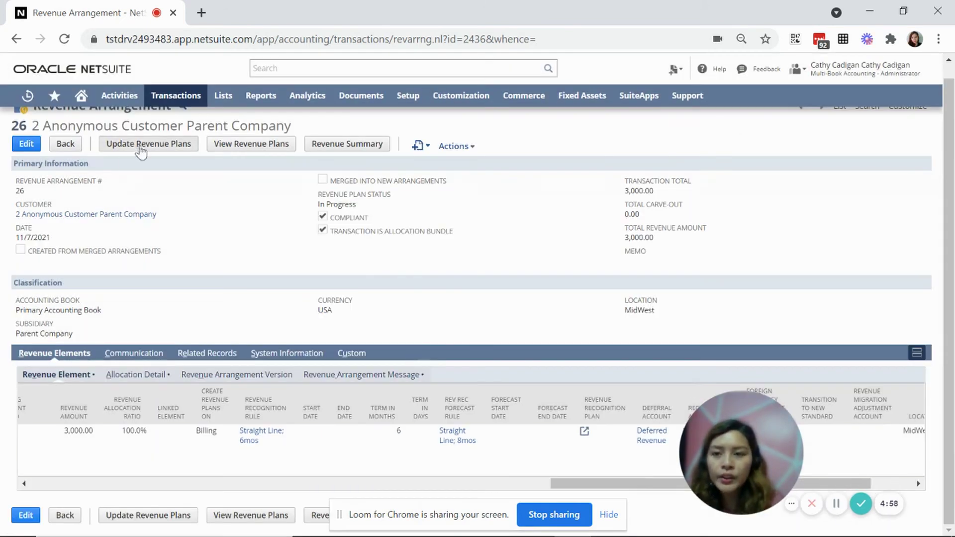
# - Start an immediate run of the scheduled revenue recognition journal entries process
pyautogui.moveTo(171, 97)
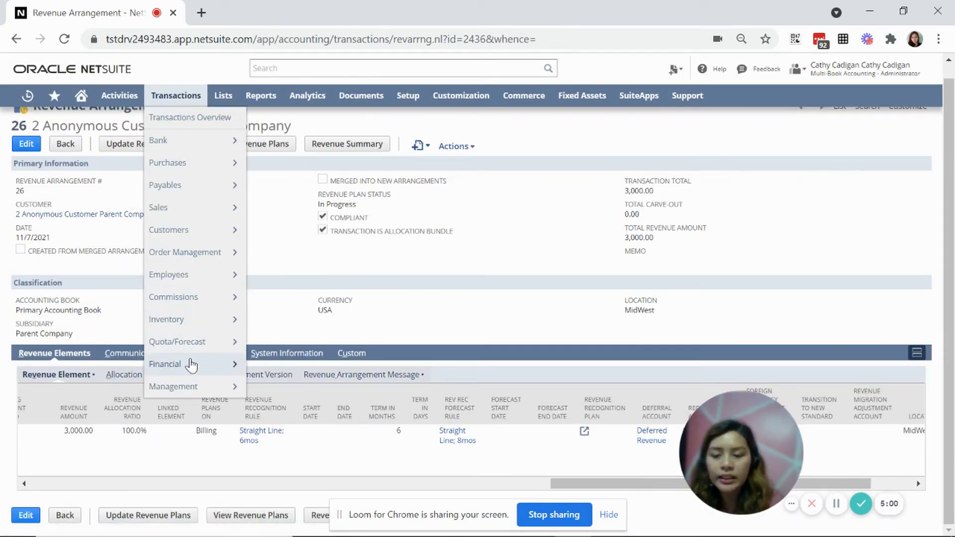
pyautogui.moveTo(191, 366)
pyautogui.moveTo(341, 366)
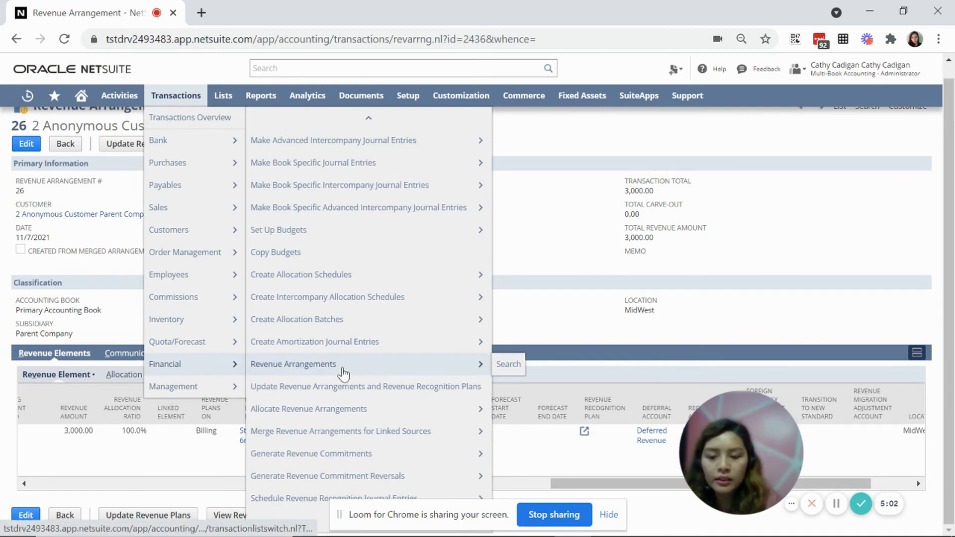
pyautogui.scroll(-3, 344, 373)
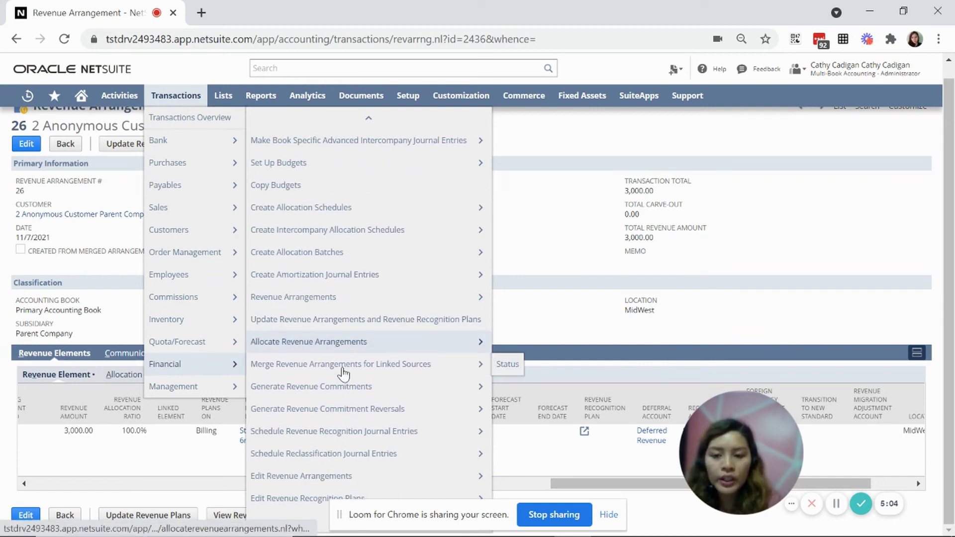
pyautogui.scroll(-1, 343, 373)
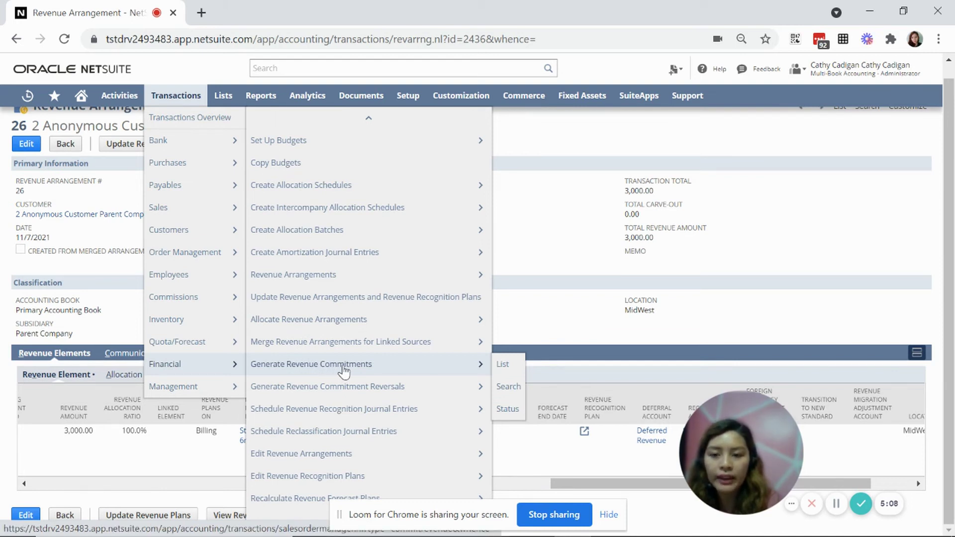
pyautogui.moveTo(351, 408)
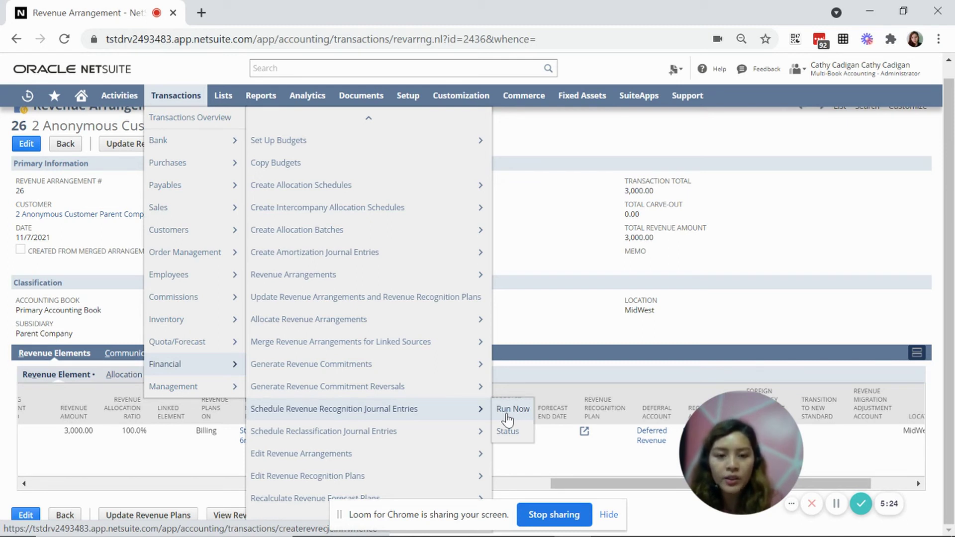
pyautogui.click(506, 414)
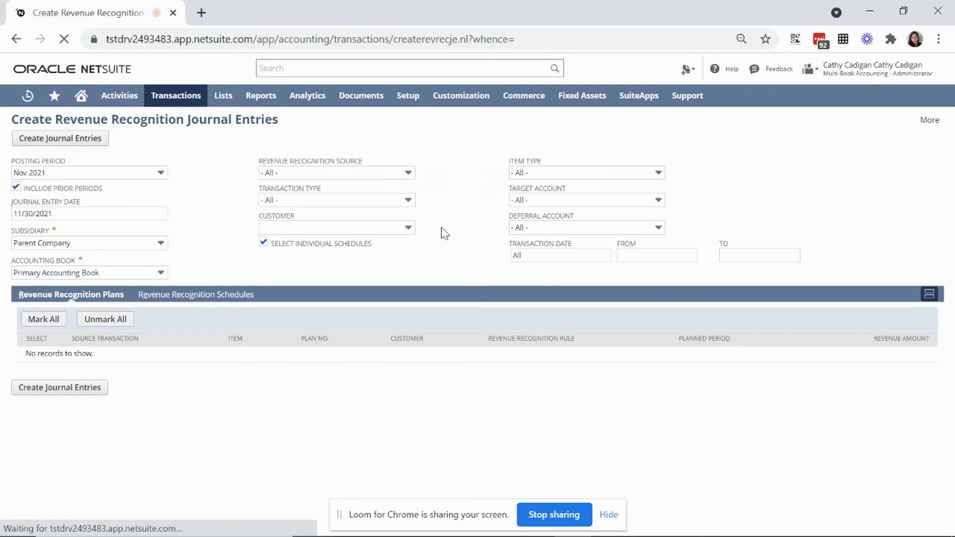
# - Create revenue recognition journal entries for all listed plans with posting period Dec 2021, and refresh the process status
pyautogui.click(160, 173)
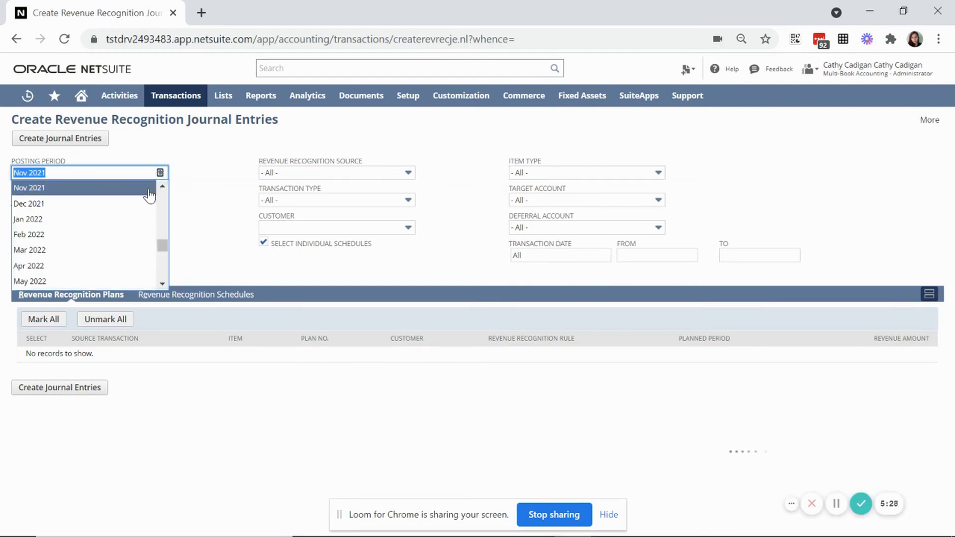
pyautogui.click(144, 204)
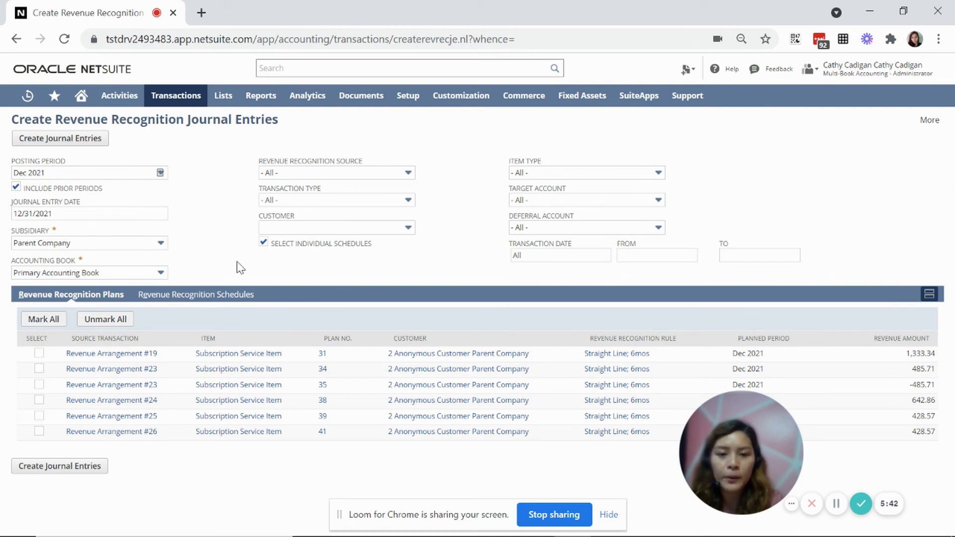
pyautogui.click(43, 320)
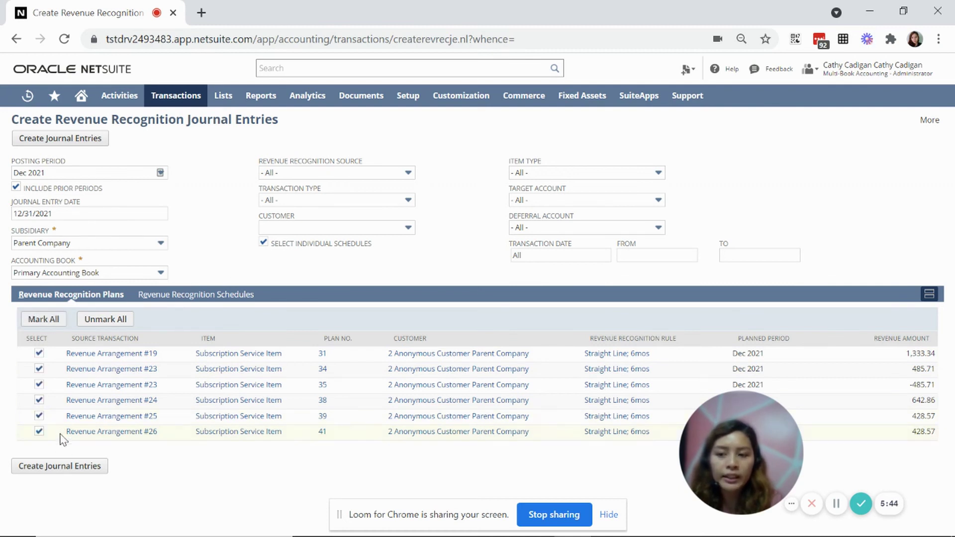
pyautogui.click(61, 467)
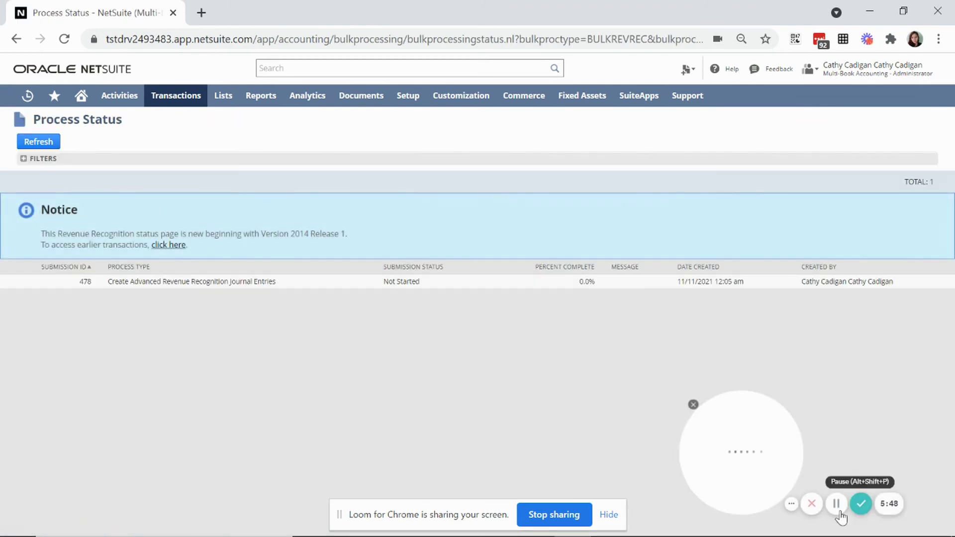
pyautogui.click(36, 143)
pyautogui.click(836, 504)
pyautogui.click(837, 504)
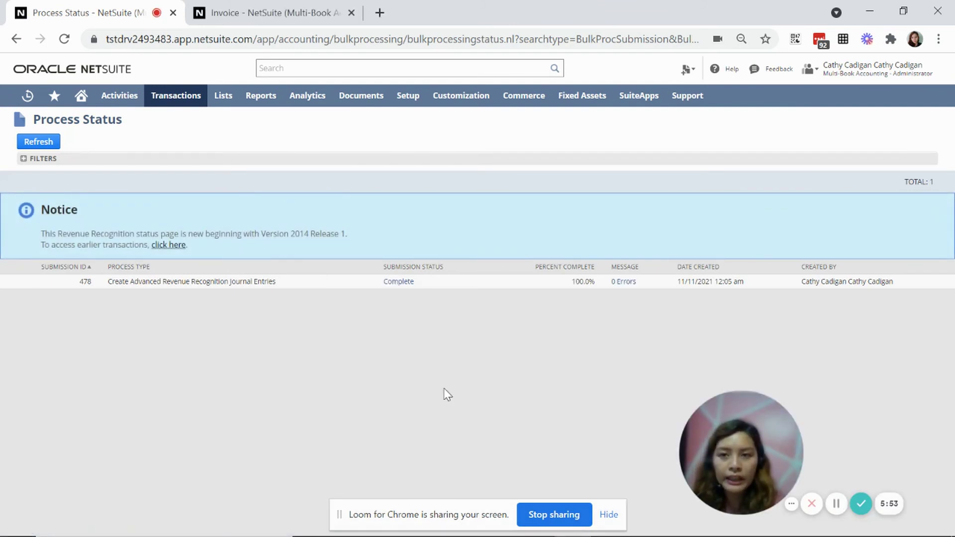
# - Switch back to invoice 10 and open its related revenue arrangement dated 11/7/2021
pyautogui.click(278, 2)
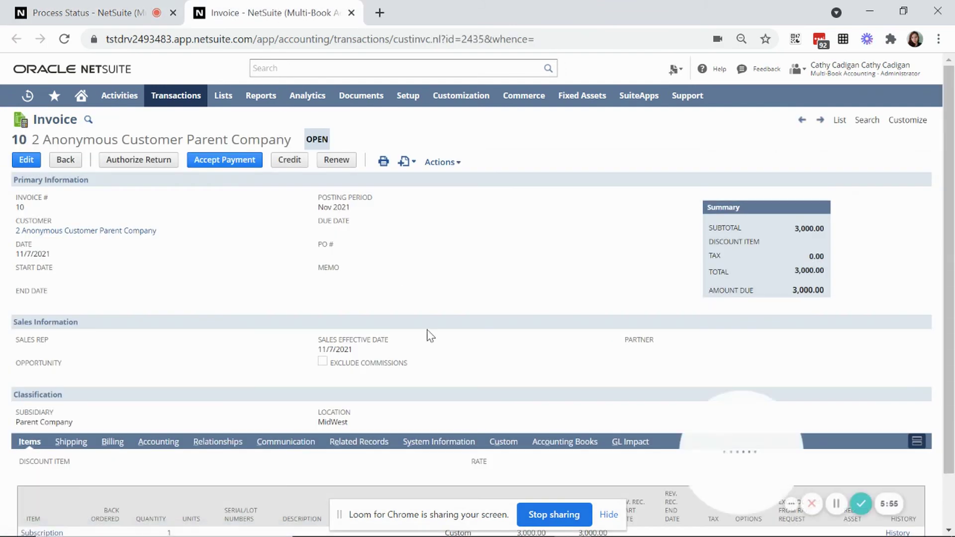
pyautogui.scroll(-2, 431, 336)
pyautogui.click(378, 383)
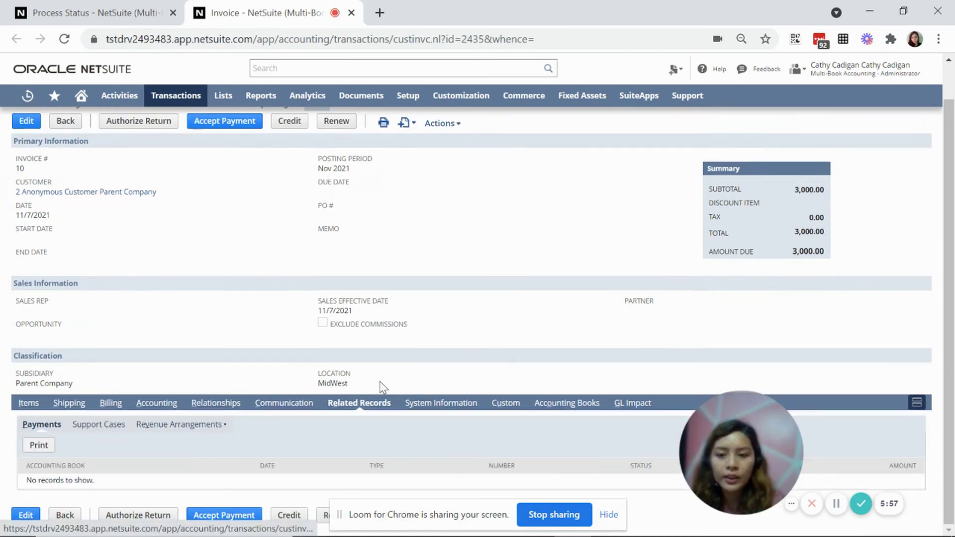
pyautogui.click(179, 427)
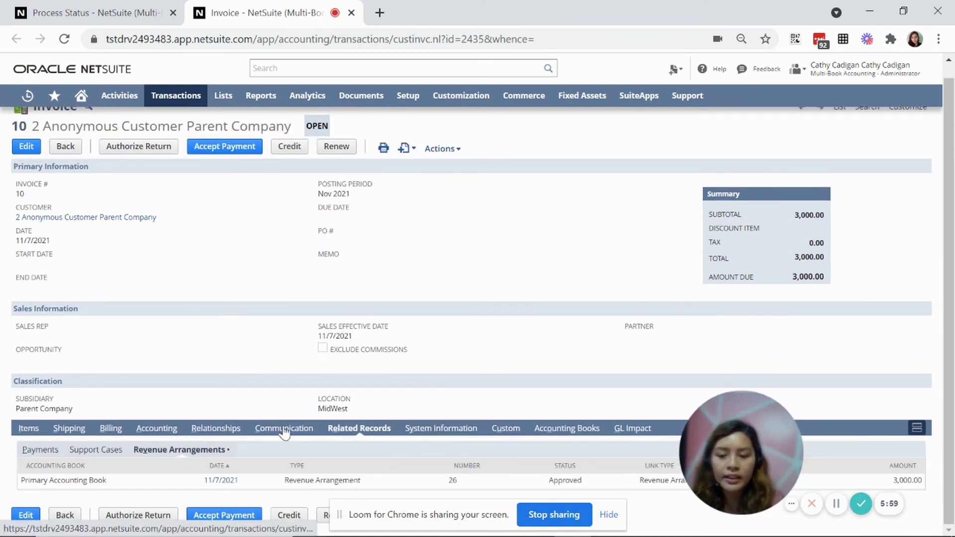
pyautogui.click(220, 481)
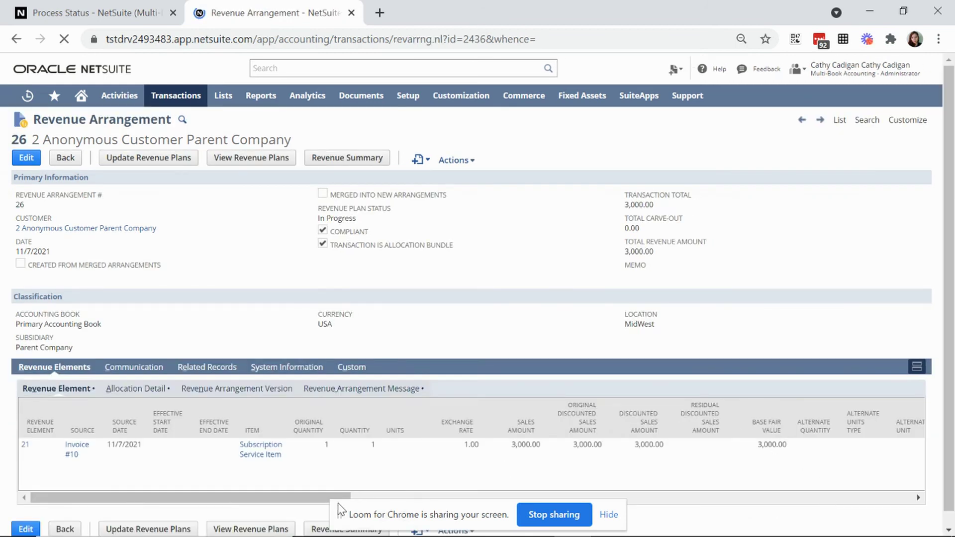
# - Open the Actual revenue plan from the revenue recognition plans of the arrangement's Subscription Service Item element
pyautogui.moveTo(340, 496); pyautogui.dragTo(816, 497)
pyautogui.click(613, 452)
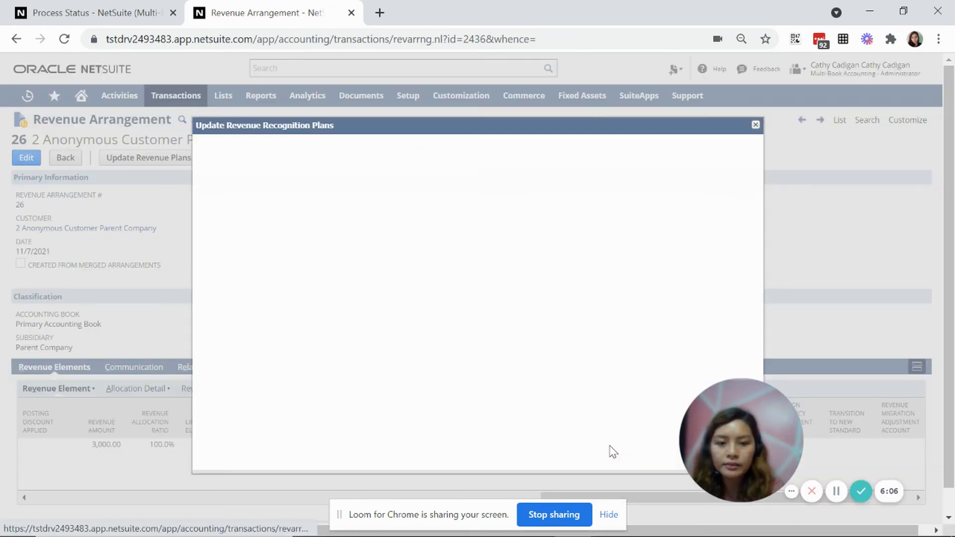
pyautogui.click(317, 294)
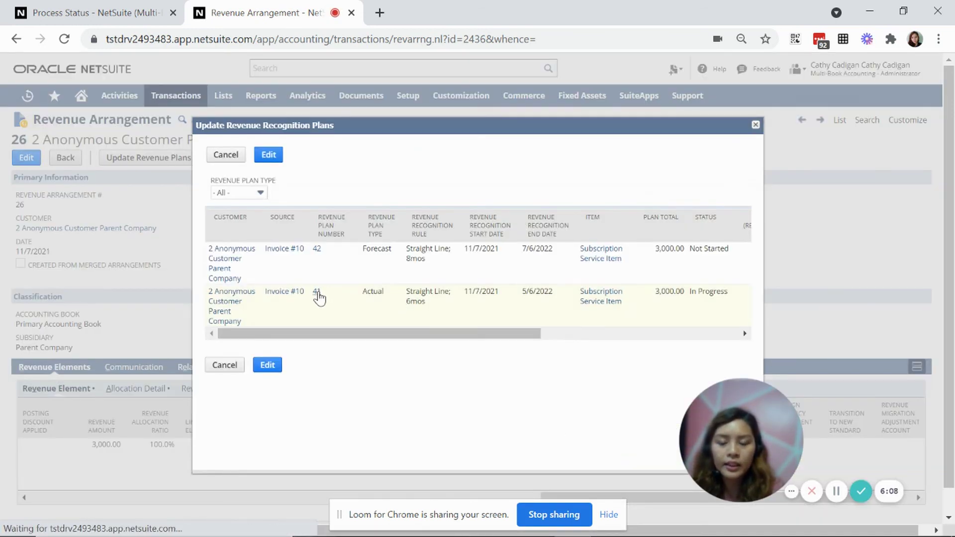
# - Examine the Actual plan's Dec 2021 planned revenue line and journal, plus its remaining deferred balance and total recognized, and close the plan
pyautogui.scroll(-5, 388, 279)
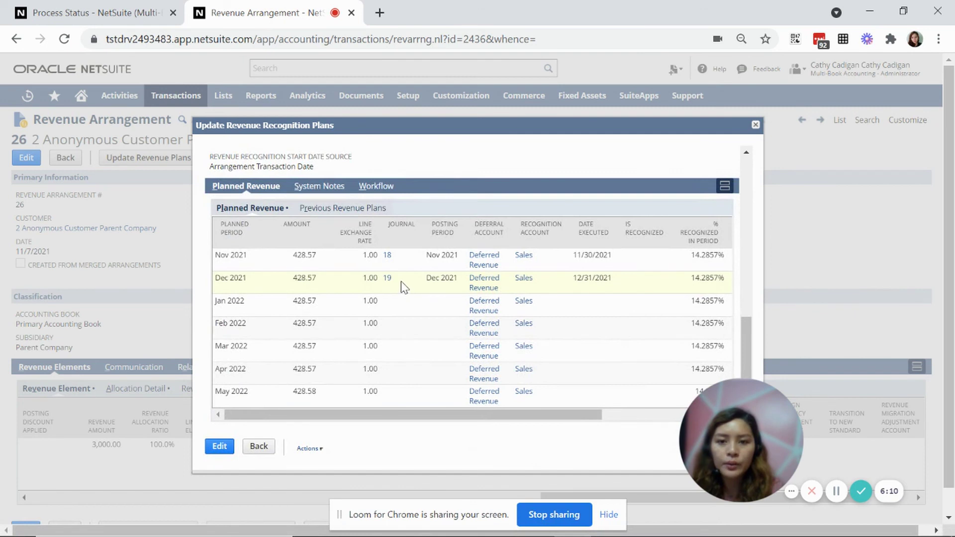
pyautogui.moveTo(255, 276); pyautogui.dragTo(640, 289)
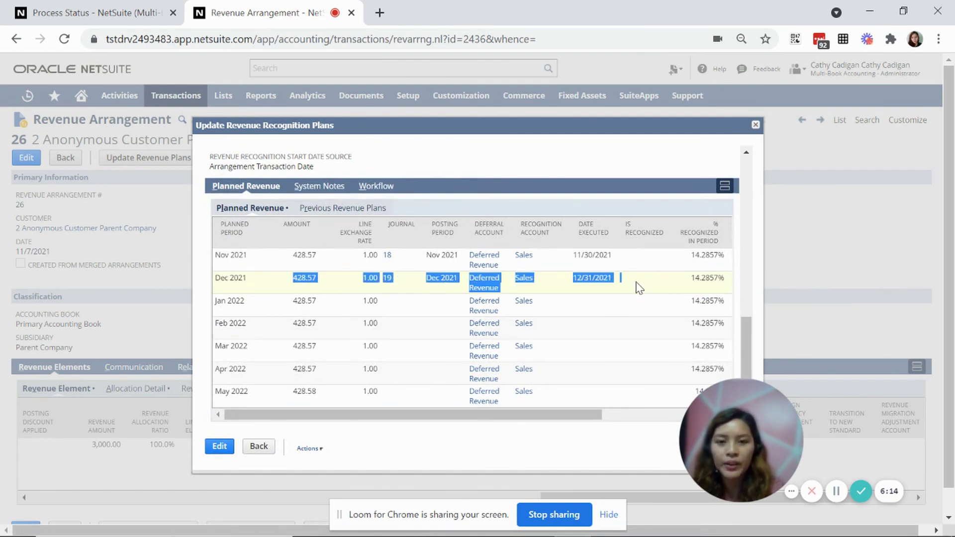
pyautogui.click(836, 492)
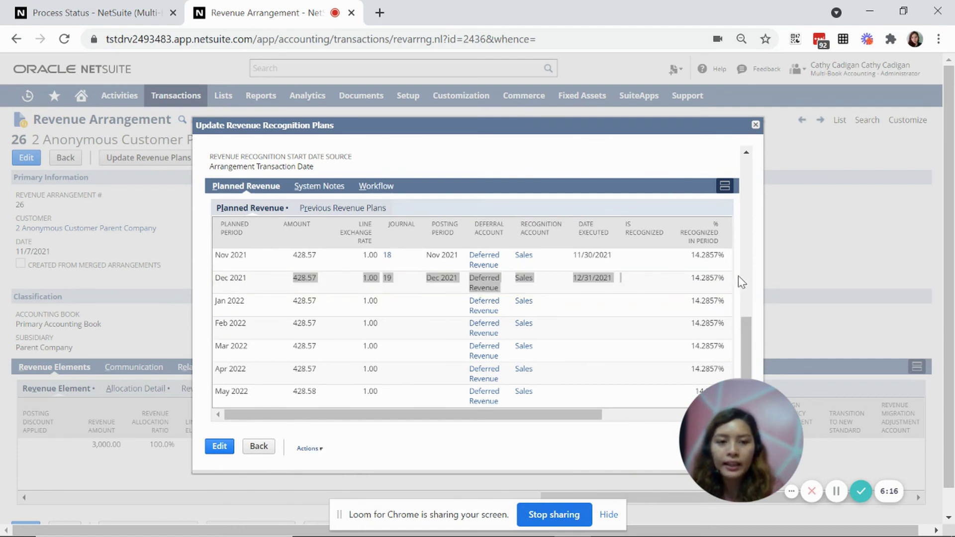
pyautogui.click(750, 269)
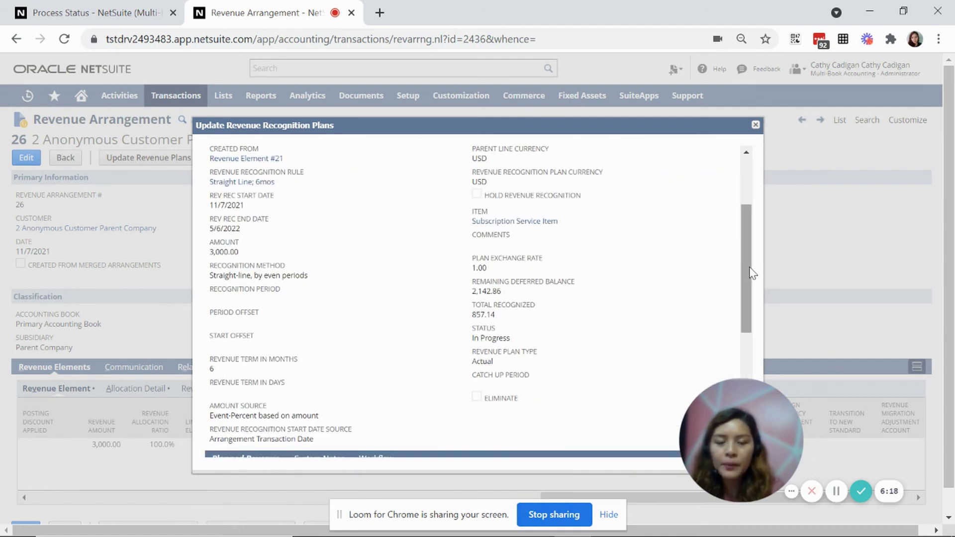
pyautogui.moveTo(749, 268); pyautogui.dragTo(661, 210)
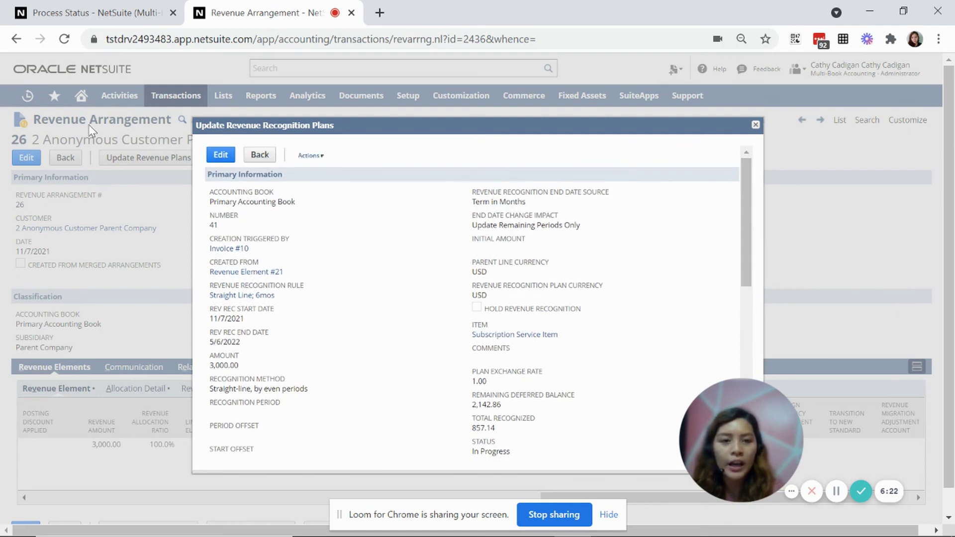
pyautogui.click(836, 494)
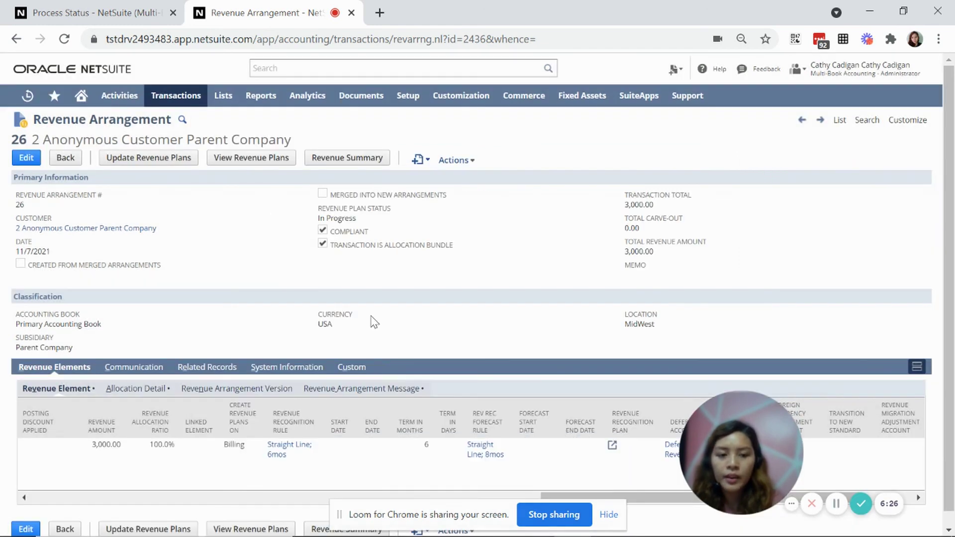
# - Open the Deferred Revenue Reclassification Activity report and examine the deferred revenue amounts for revenue arrangement 23
pyautogui.moveTo(260, 100)
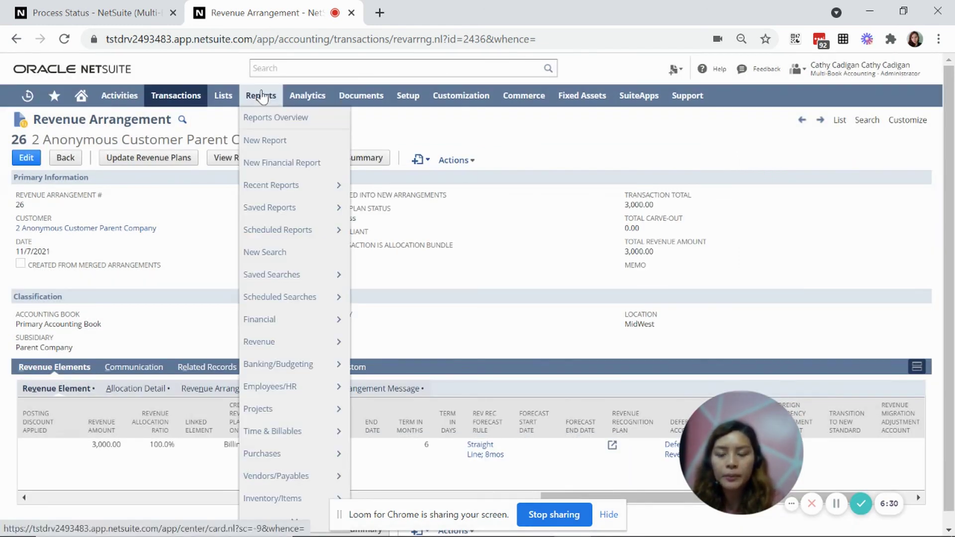
pyautogui.moveTo(273, 342)
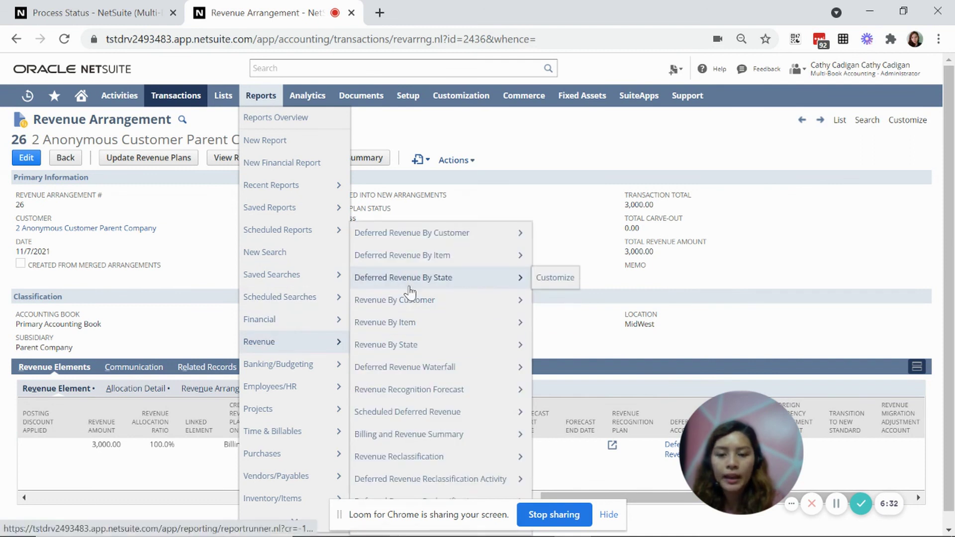
pyautogui.moveTo(421, 366)
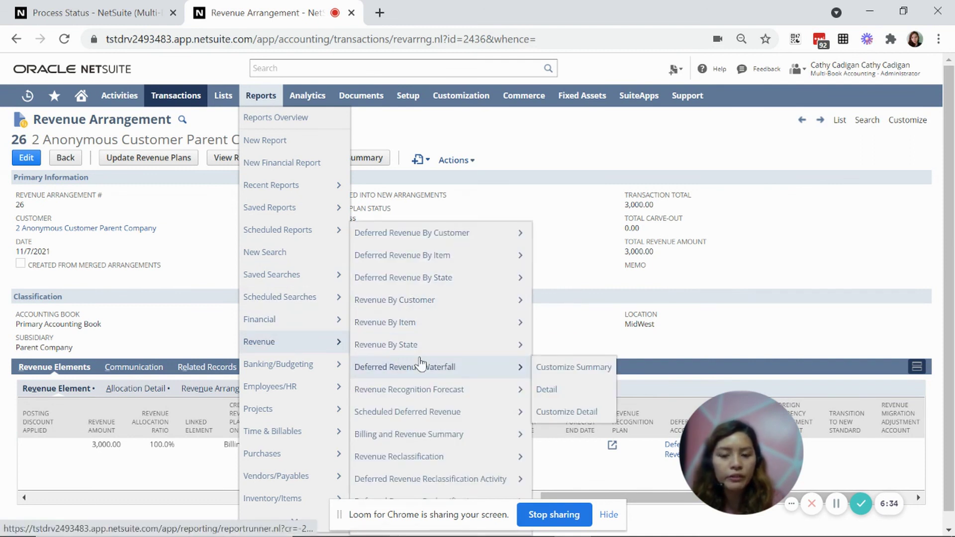
pyautogui.click(430, 480)
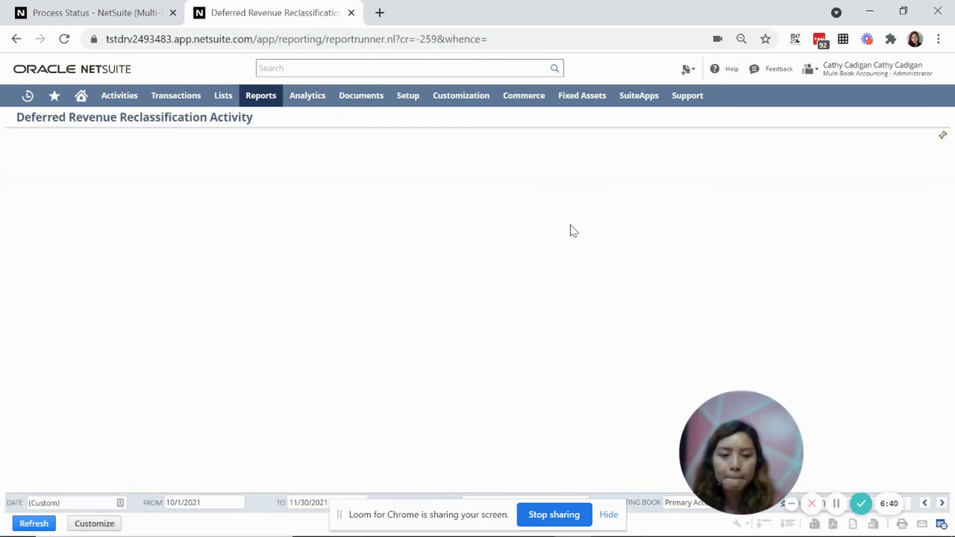
pyautogui.click(836, 503)
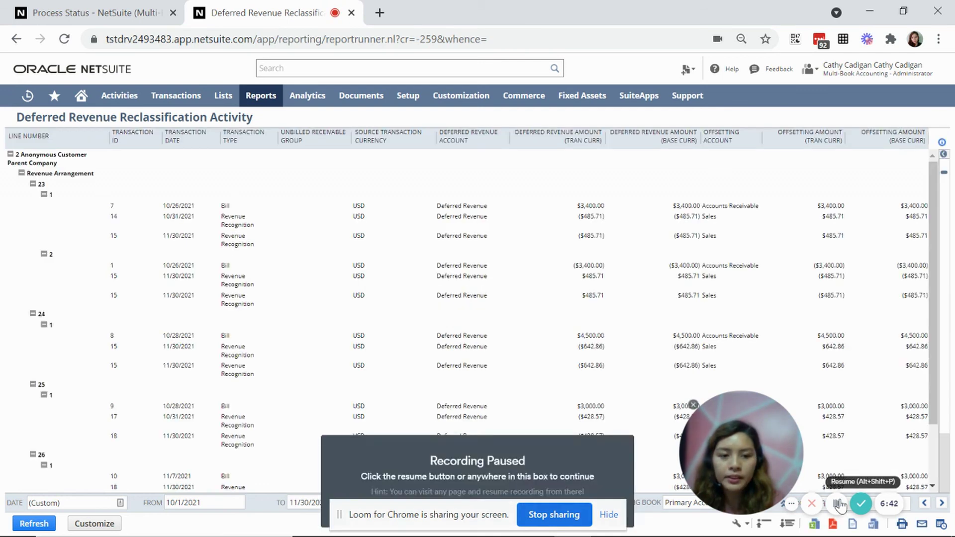
pyautogui.click(837, 503)
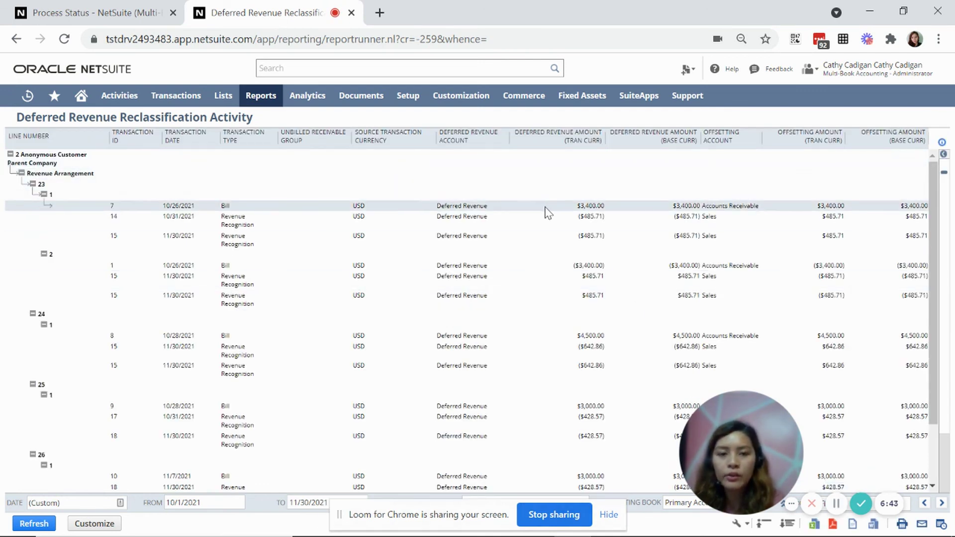
pyautogui.moveTo(578, 206); pyautogui.dragTo(627, 215)
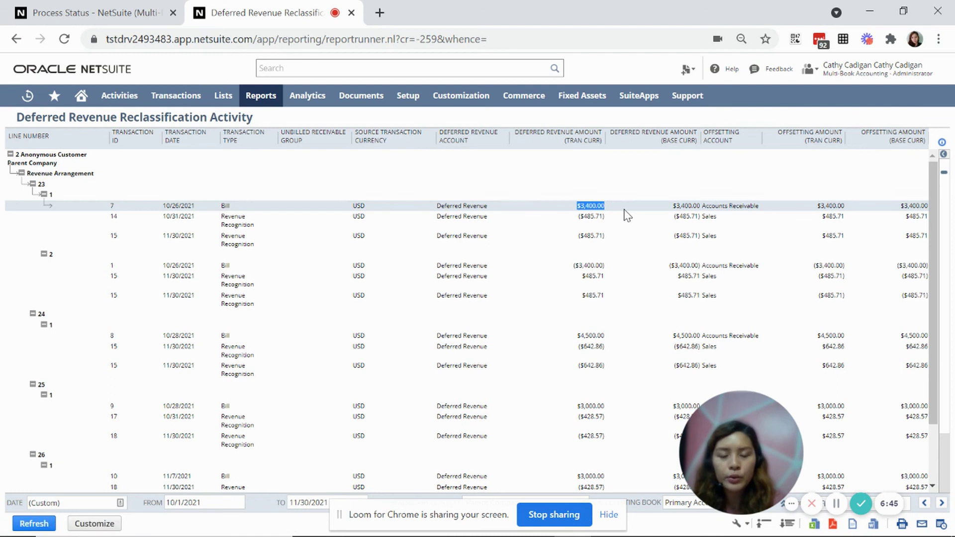
pyautogui.moveTo(611, 222); pyautogui.dragTo(572, 223)
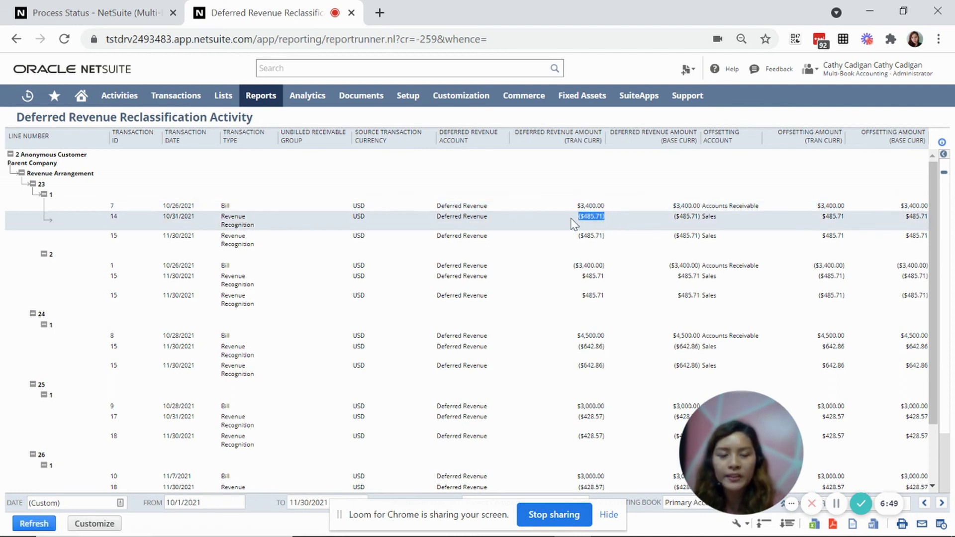